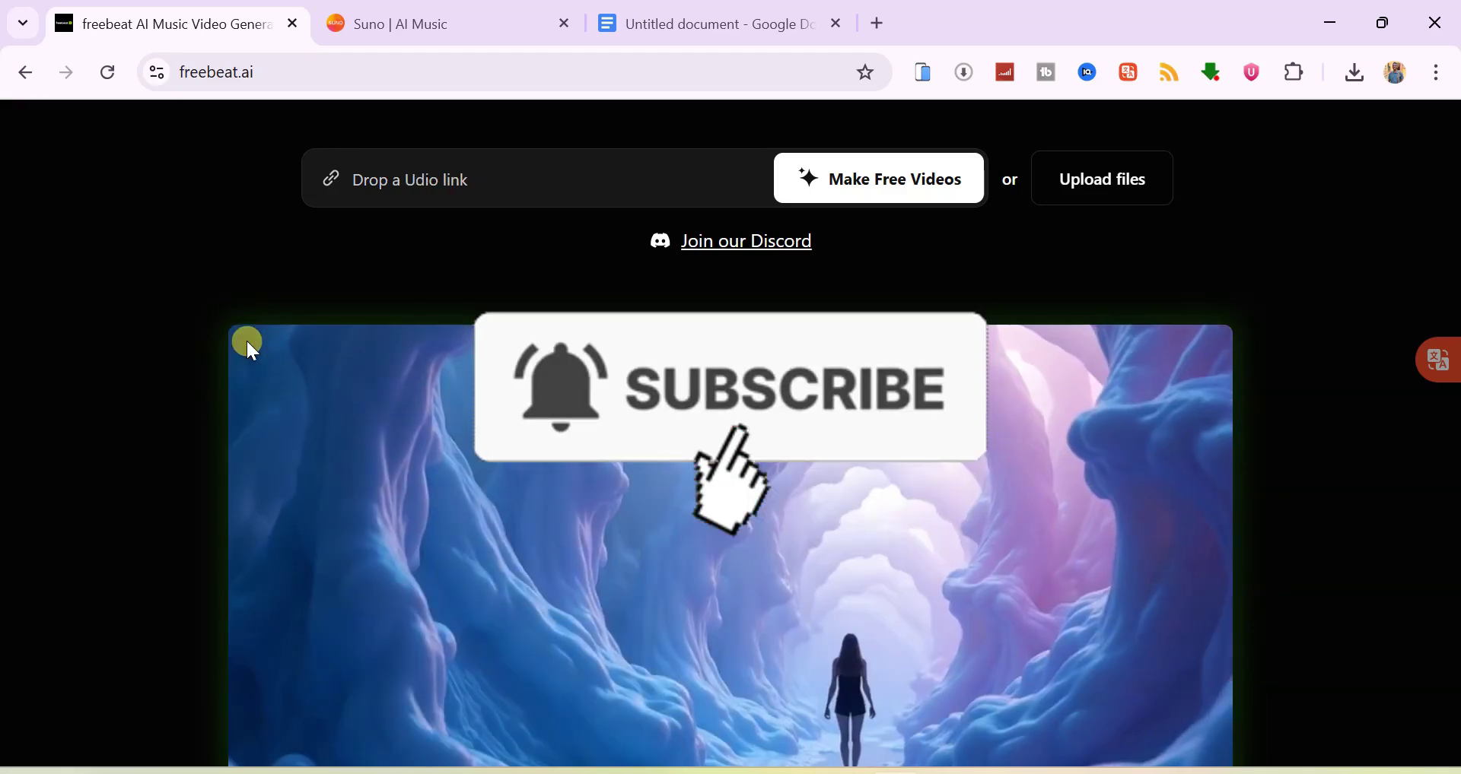
Step: Scroll back to the top of the homepage and go to the Make Free Videos agent page
{"action": "scroll", "coordinate": [251, 348], "scroll_direction": "down", "scroll_amount": 10}
{"action": "scroll", "coordinate": [251, 349], "scroll_direction": "up", "scroll_amount": 1}
{"action": "scroll", "coordinate": [248, 344], "scroll_direction": "up", "scroll_amount": 3}
{"action": "scroll", "coordinate": [248, 342], "scroll_direction": "up", "scroll_amount": 3}
{"action": "scroll", "coordinate": [248, 342], "scroll_direction": "up", "scroll_amount": 3}
{"action": "scroll", "coordinate": [248, 342], "scroll_direction": "up", "scroll_amount": 3}
{"action": "scroll", "coordinate": [251, 348], "scroll_direction": "up", "scroll_amount": 5}
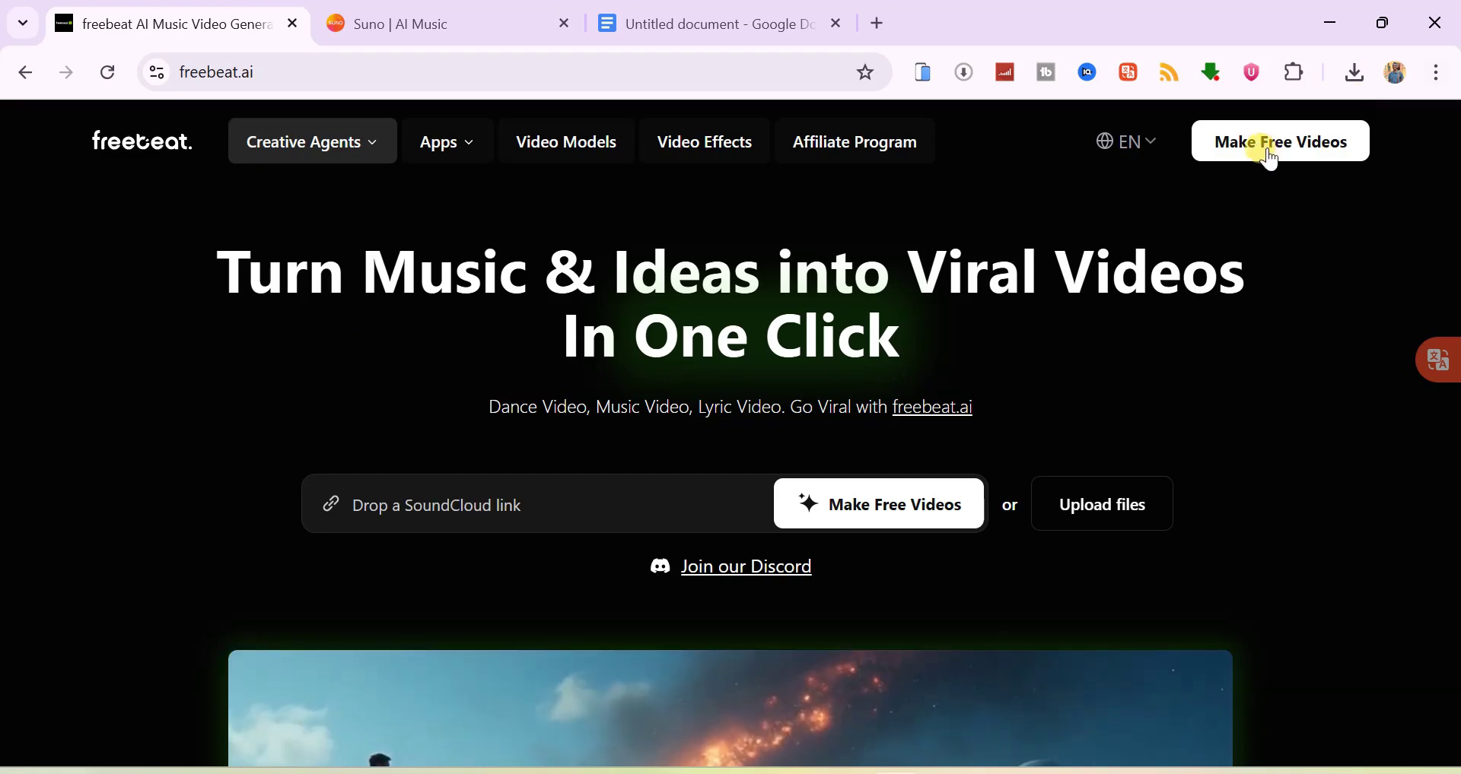
{"action": "left_click", "coordinate": [1278, 162]}
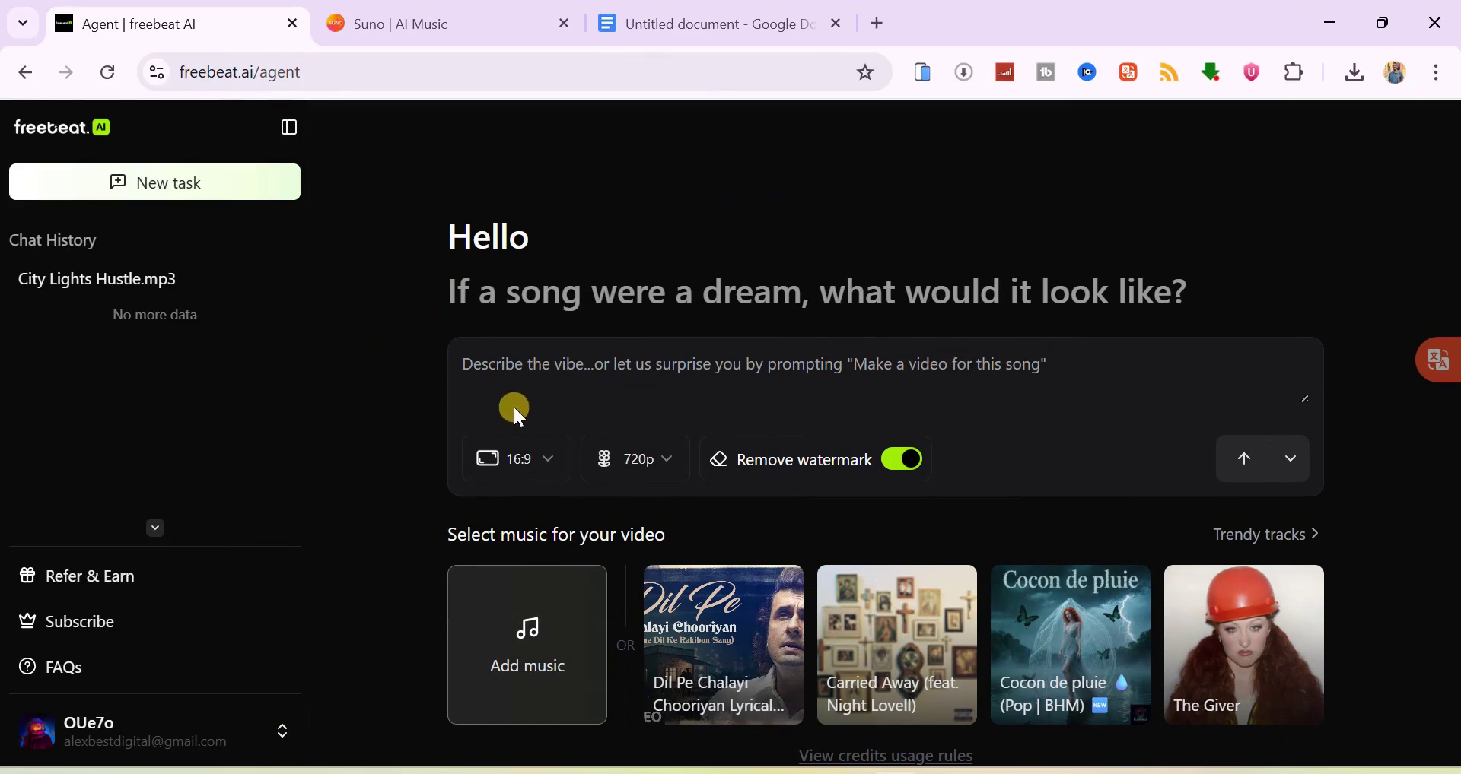
Step: Enter the prompt 'electric fury' and upload Electric Fury.mp3 from the computer as the song
{"action": "left_click", "coordinate": [515, 375]}
{"action": "type", "text": "electric fury"}
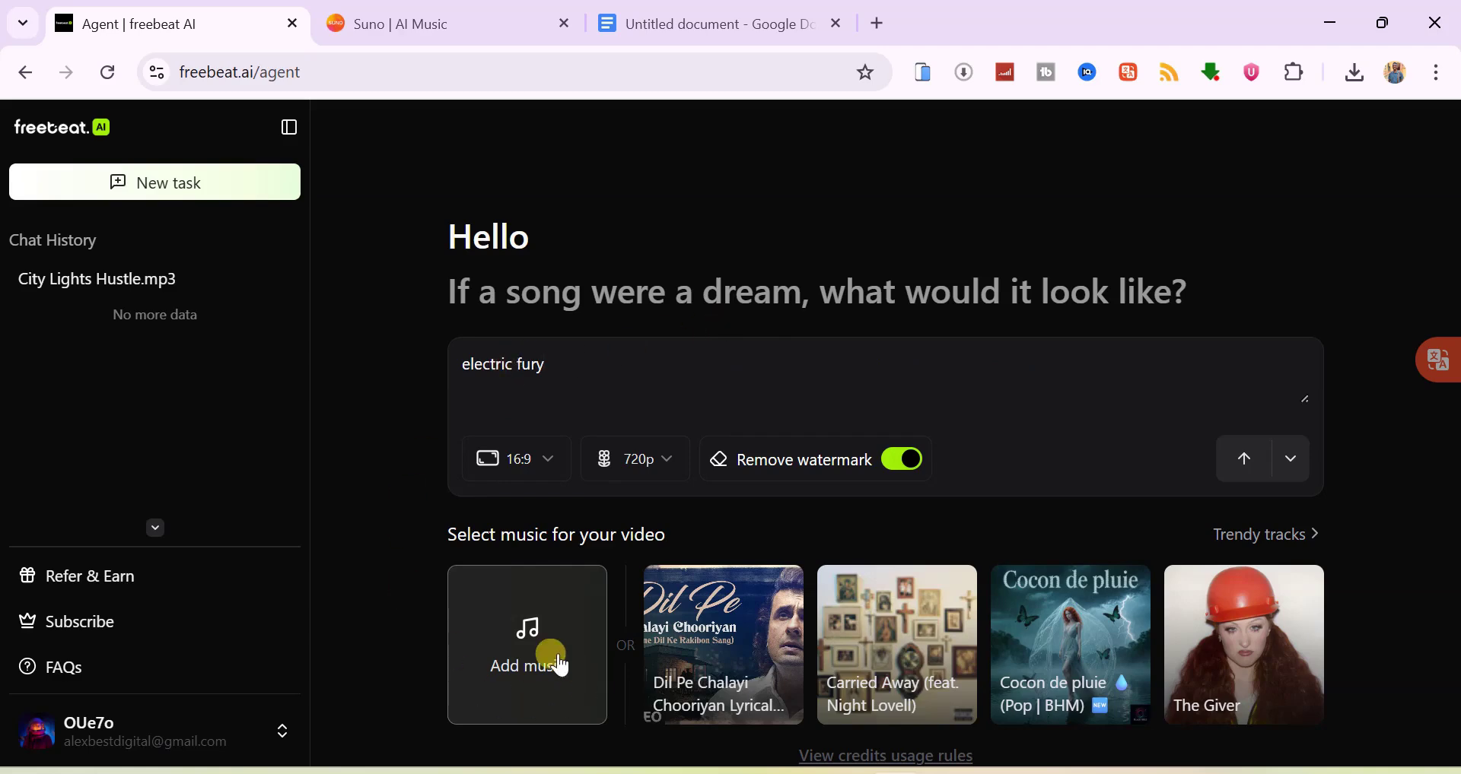
{"action": "left_click", "coordinate": [526, 657]}
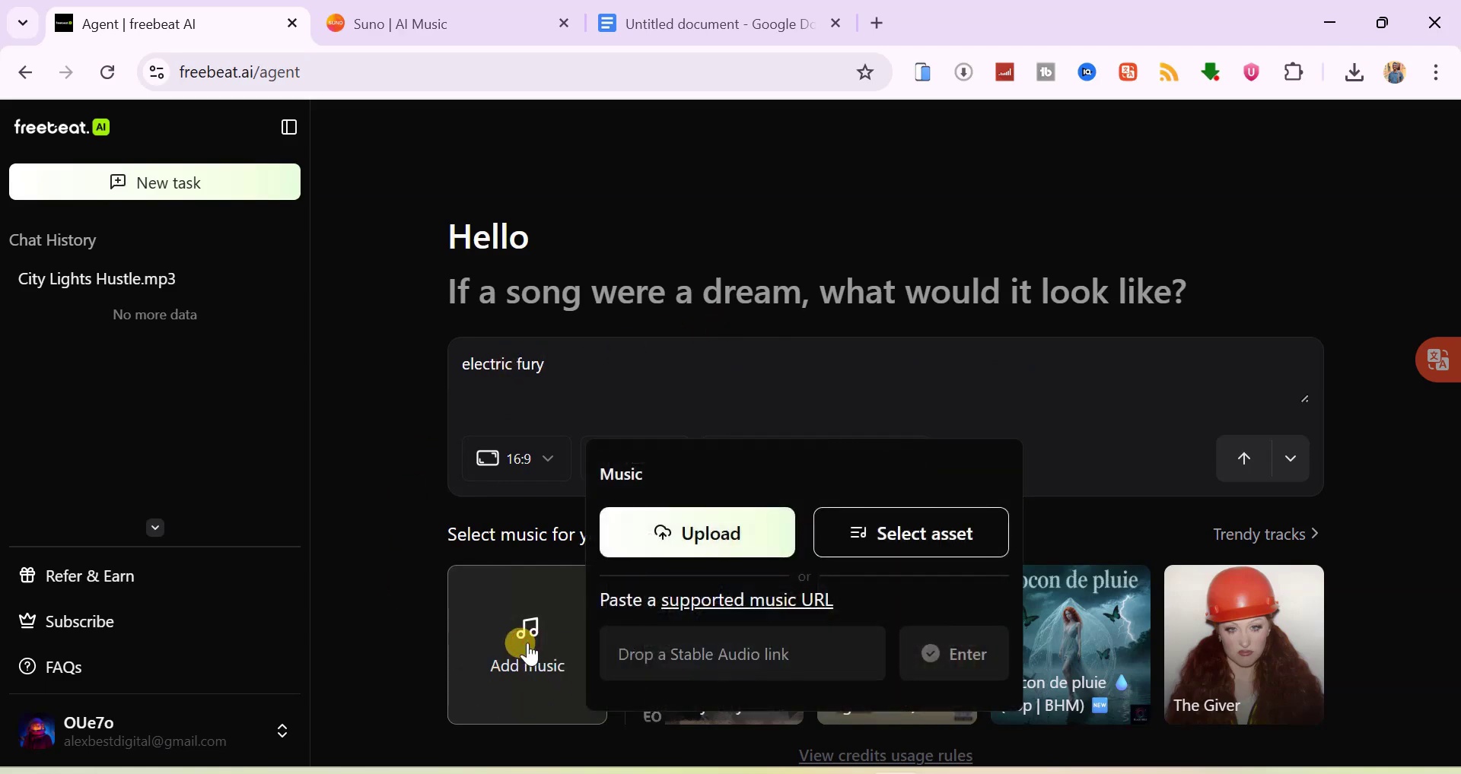
{"action": "left_click", "coordinate": [709, 608]}
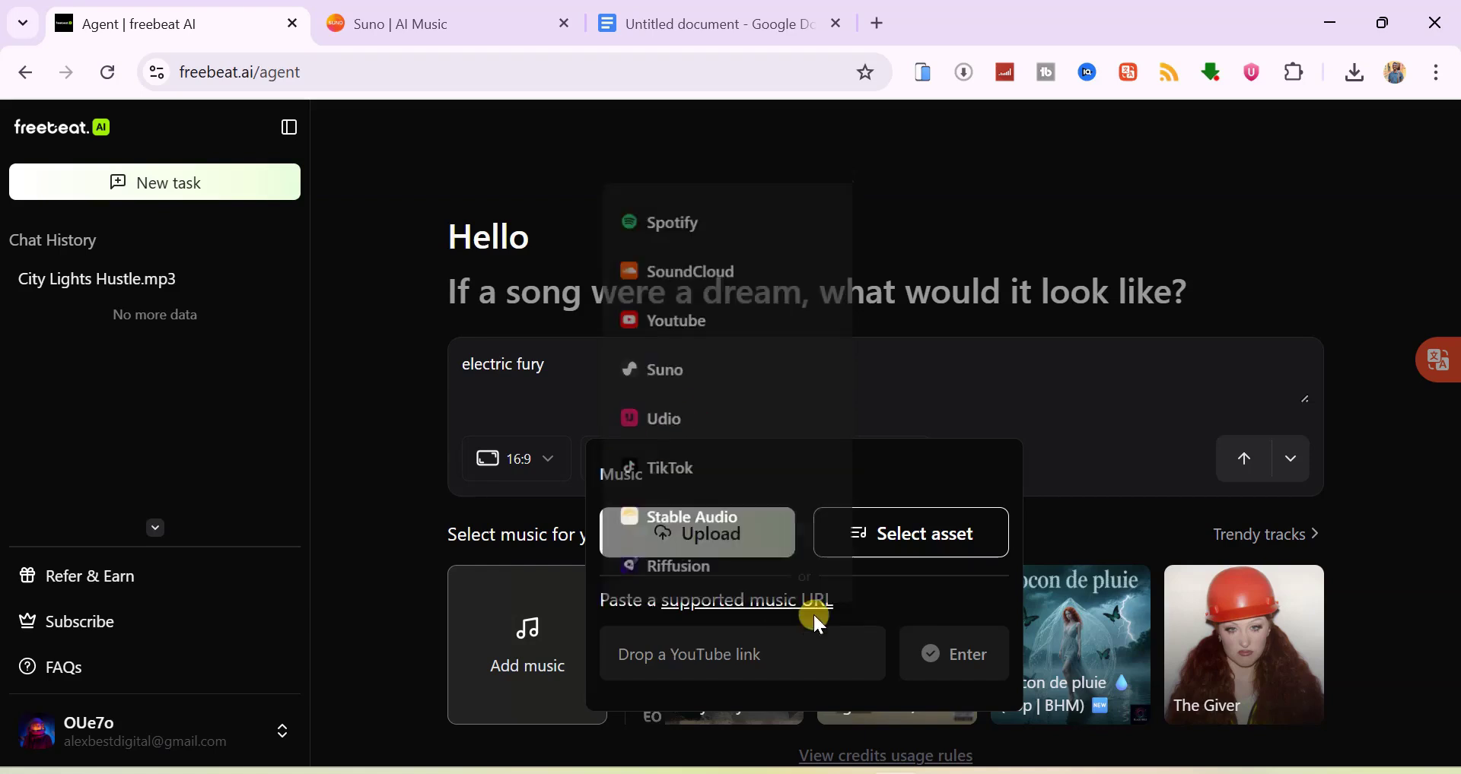
{"action": "left_click", "coordinate": [718, 530]}
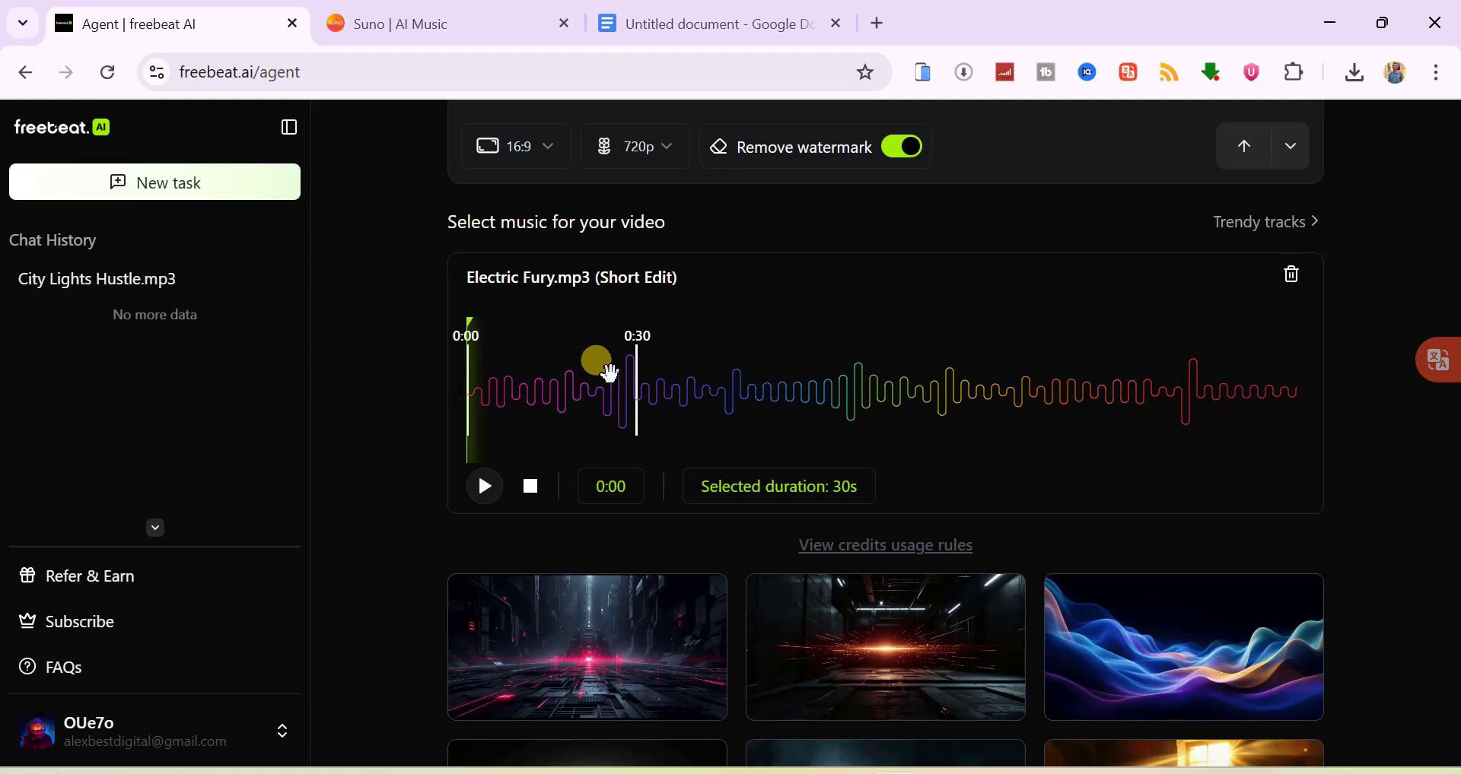
Step: Extend the clip to the full 1:05 track, keep 16:9, set 1080p, and submit the request
{"action": "left_click_drag", "start_coordinate": [634, 389], "coordinate": [804, 408]}
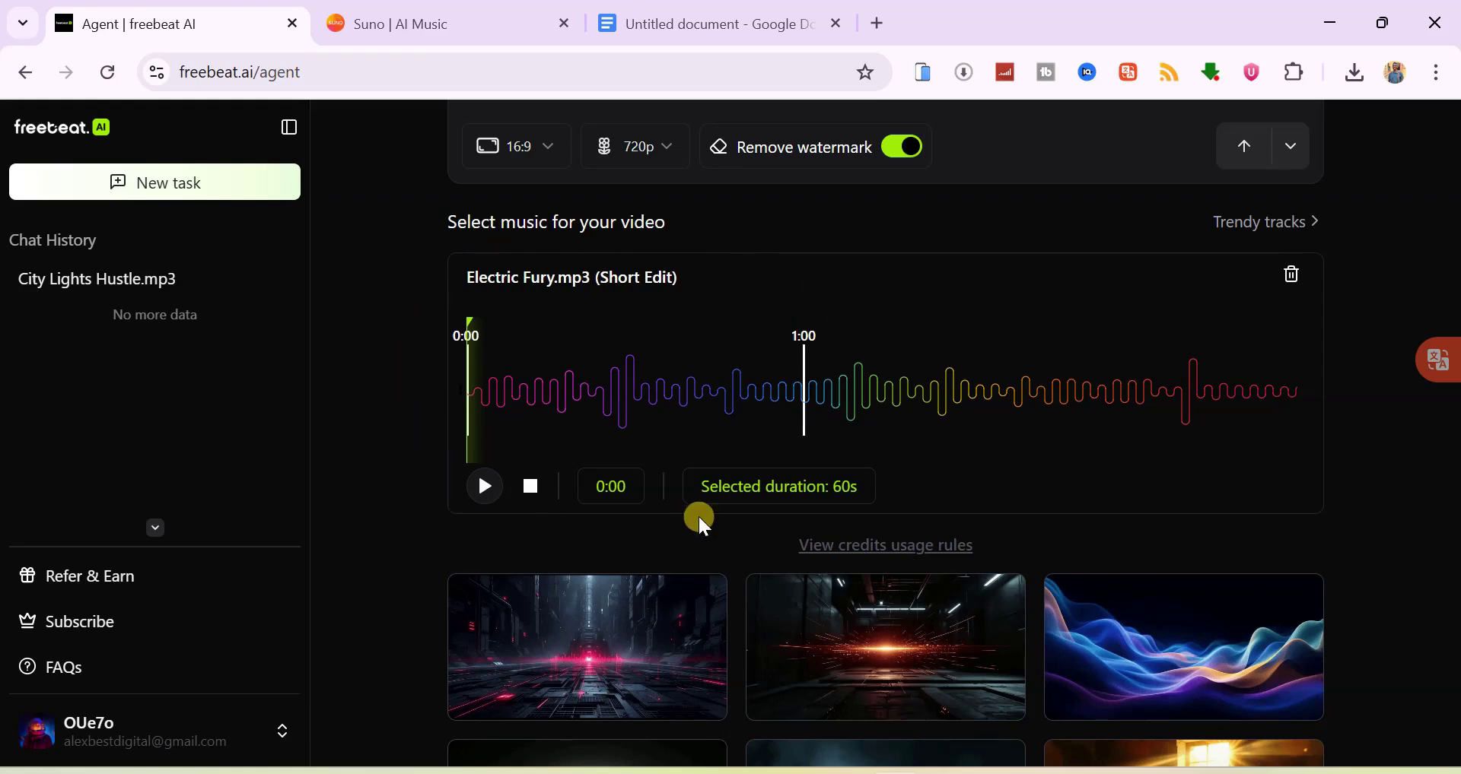
{"action": "scroll", "coordinate": [705, 369], "scroll_direction": "up", "scroll_amount": 3}
{"action": "left_click", "coordinate": [553, 329]}
{"action": "left_click", "coordinate": [538, 331]}
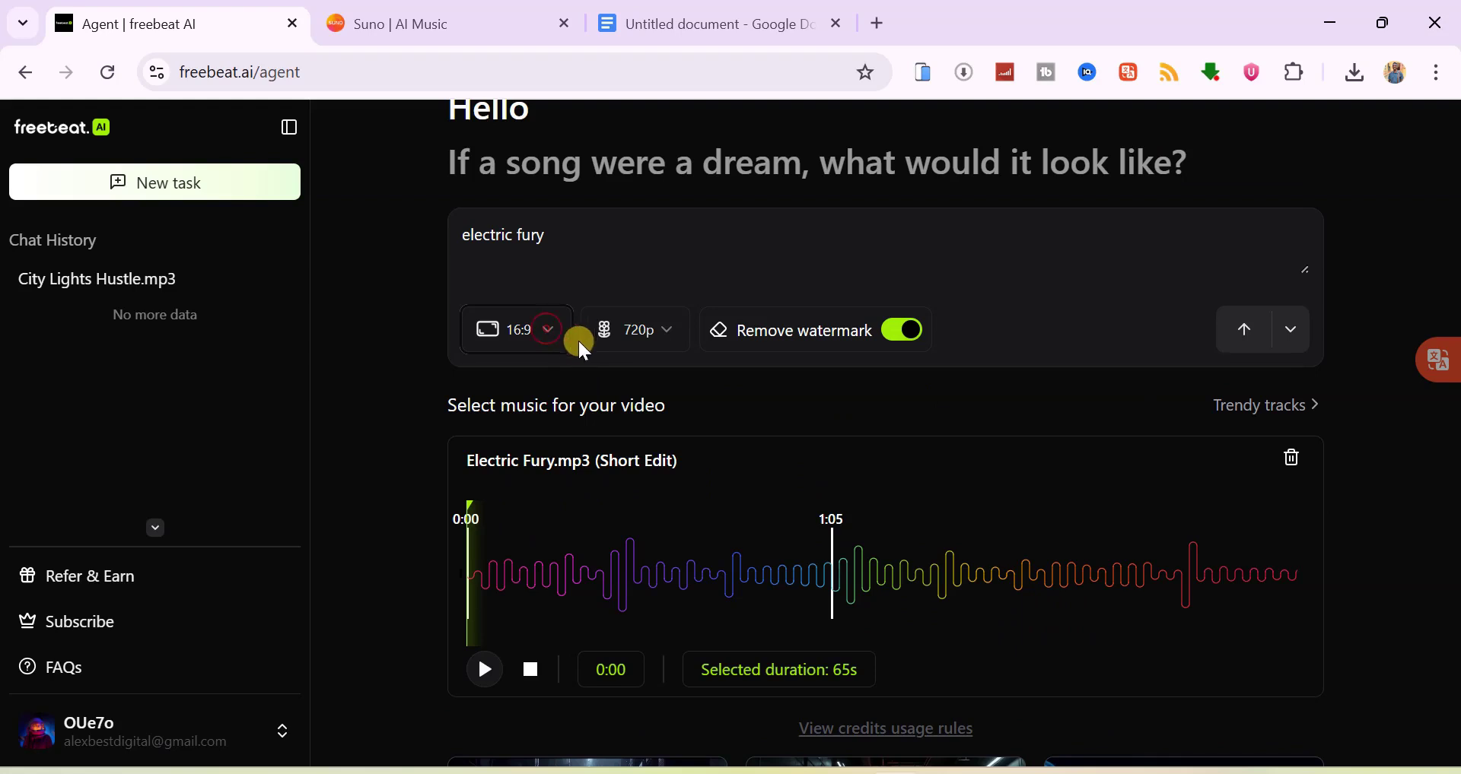
{"action": "left_click", "coordinate": [663, 329]}
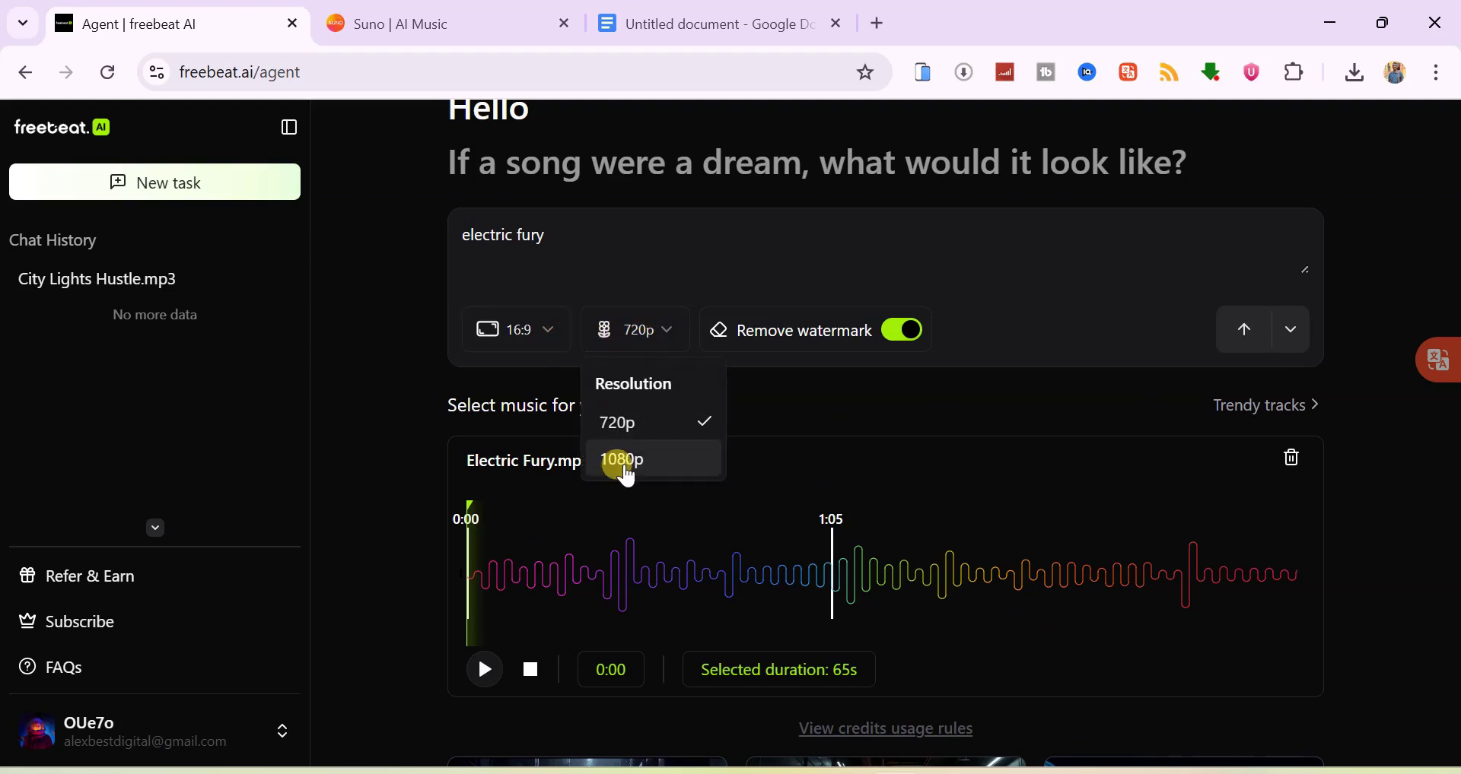
{"action": "left_click", "coordinate": [630, 462]}
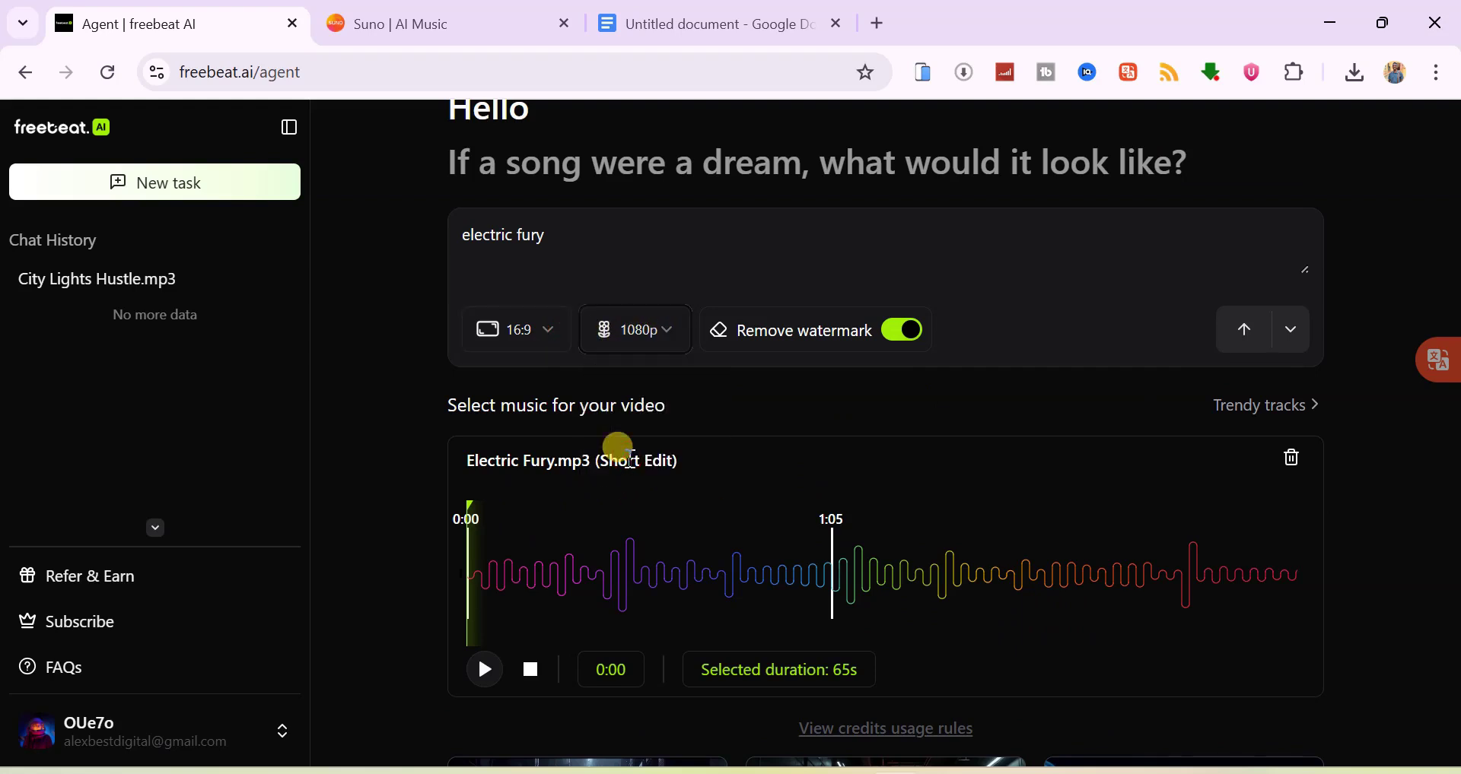
{"action": "left_click", "coordinate": [1246, 334]}
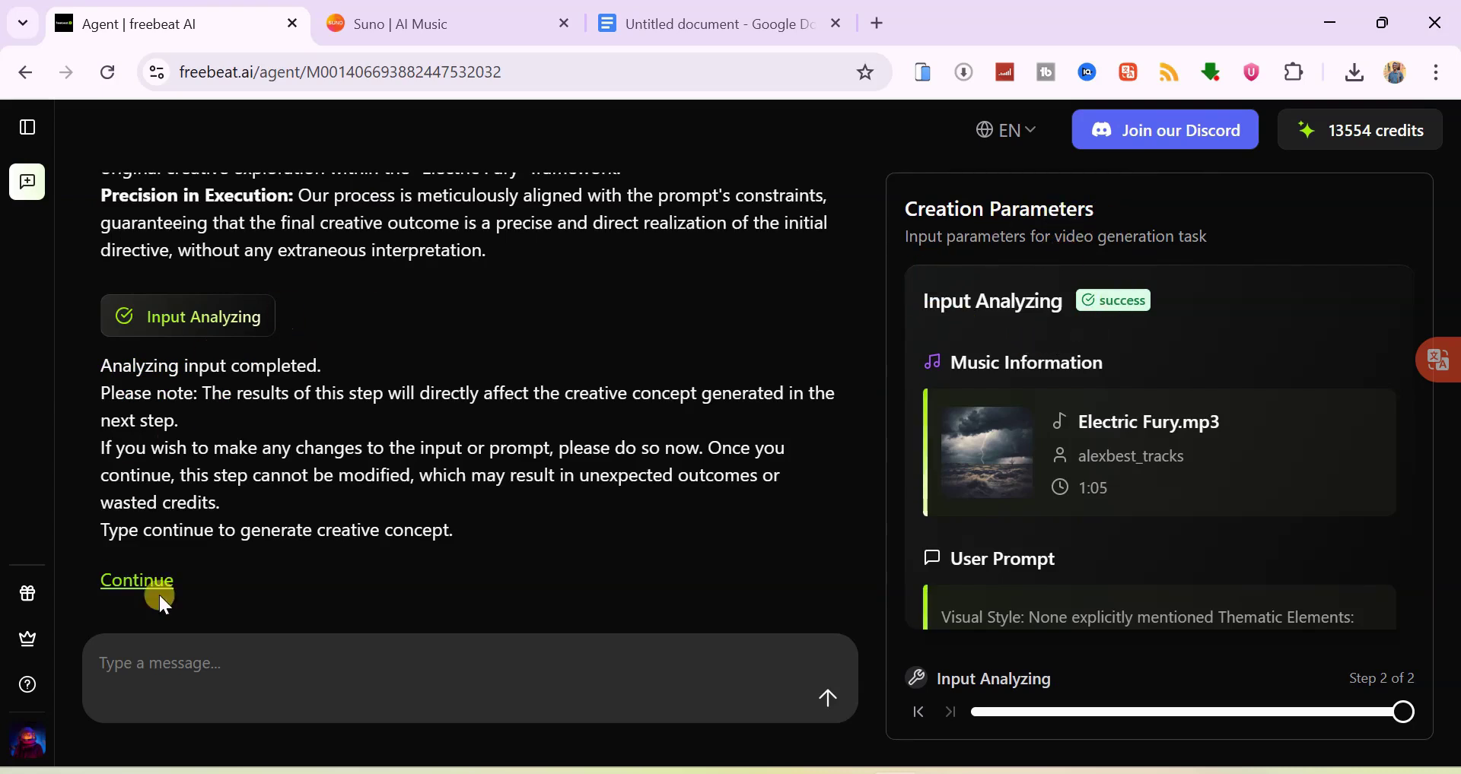
Step: Accept the finished input analysis of Electric Fury.mp3 and the prompt with Continue
{"action": "left_click", "coordinate": [140, 583]}
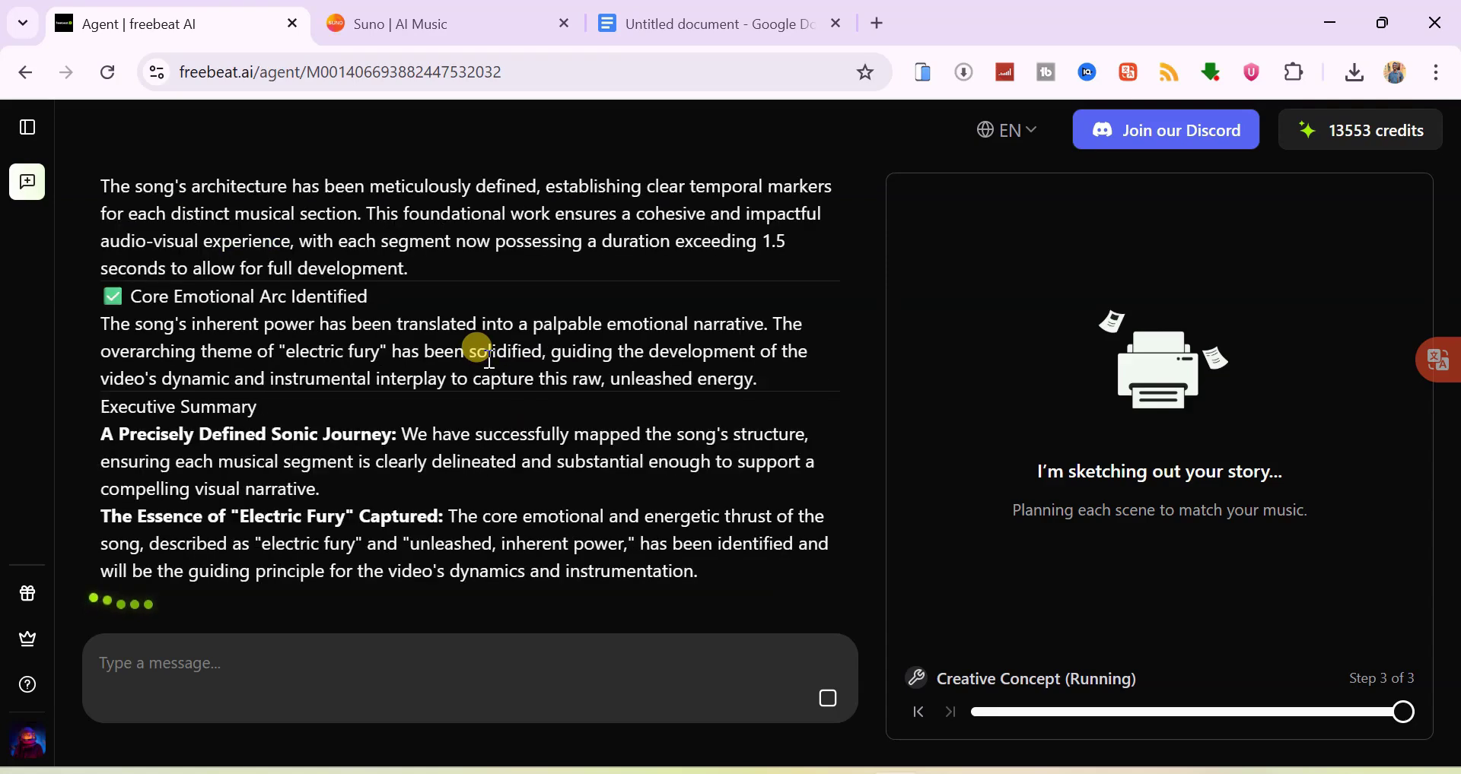
Step: Review the per-segment moods and themes of the creative concept, then go to Suno's Create page
{"action": "scroll", "coordinate": [1173, 547], "scroll_direction": "down", "scroll_amount": 2}
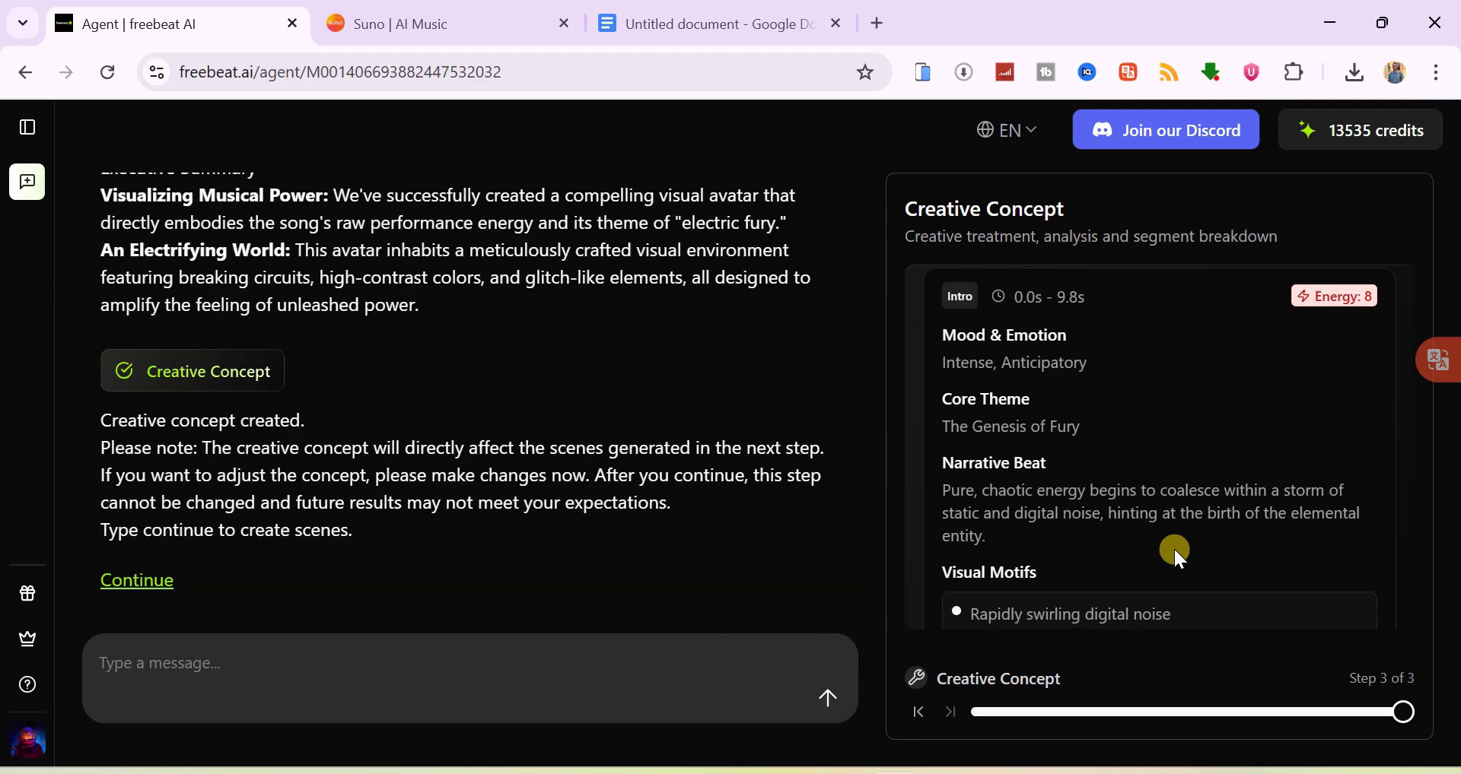
{"action": "scroll", "coordinate": [1175, 549], "scroll_direction": "down", "scroll_amount": 2}
{"action": "scroll", "coordinate": [1174, 550], "scroll_direction": "down", "scroll_amount": 3}
{"action": "scroll", "coordinate": [1175, 549], "scroll_direction": "down", "scroll_amount": 1}
{"action": "scroll", "coordinate": [1175, 551], "scroll_direction": "down", "scroll_amount": 1}
{"action": "scroll", "coordinate": [1176, 551], "scroll_direction": "down", "scroll_amount": 2}
{"action": "scroll", "coordinate": [1175, 551], "scroll_direction": "down", "scroll_amount": 2}
{"action": "scroll", "coordinate": [1176, 549], "scroll_direction": "down", "scroll_amount": 1}
{"action": "scroll", "coordinate": [1175, 549], "scroll_direction": "down", "scroll_amount": 3}
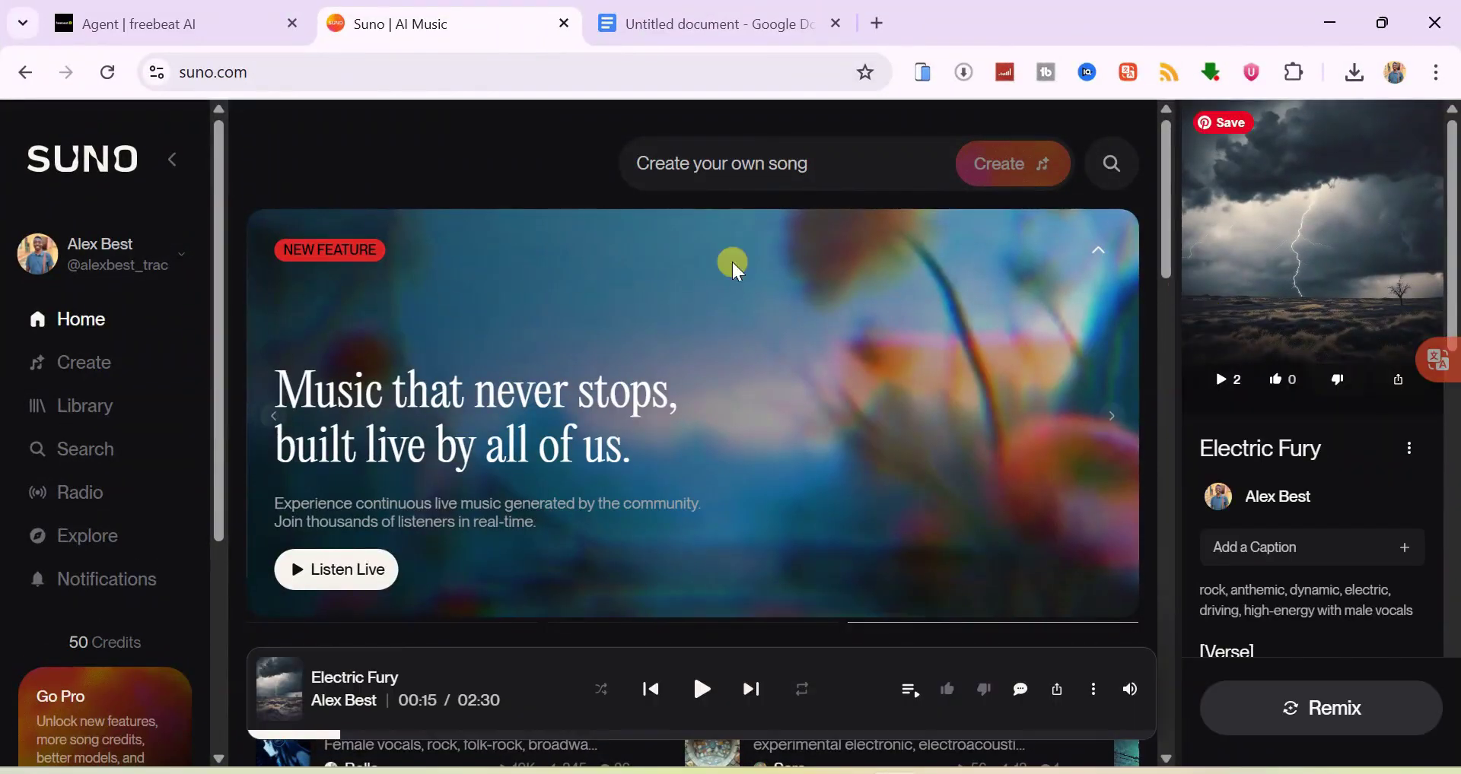
{"action": "left_click", "coordinate": [68, 362]}
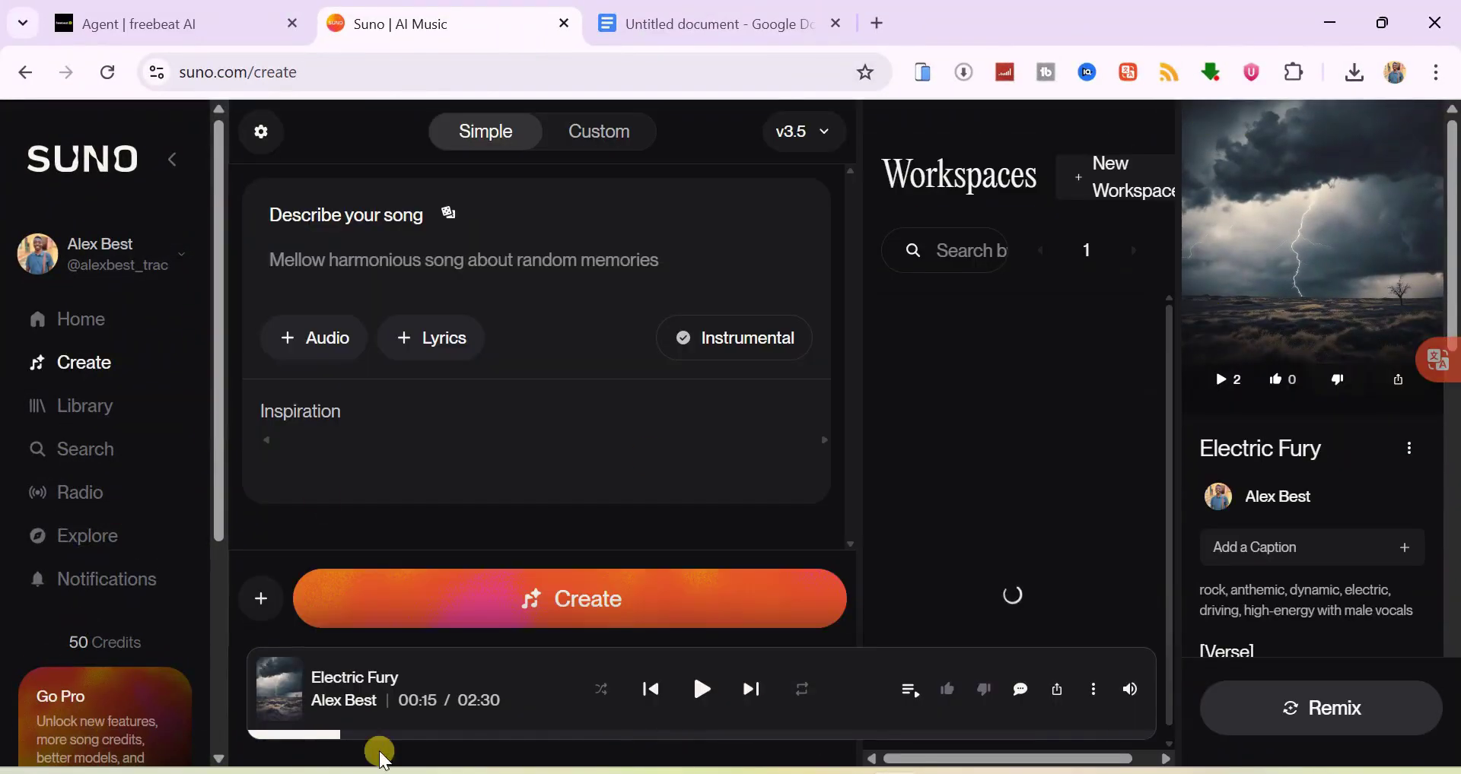
Step: Back in the freebeat agent chat, approve the concept and then the generated scenes
{"action": "left_click", "coordinate": [110, 29]}
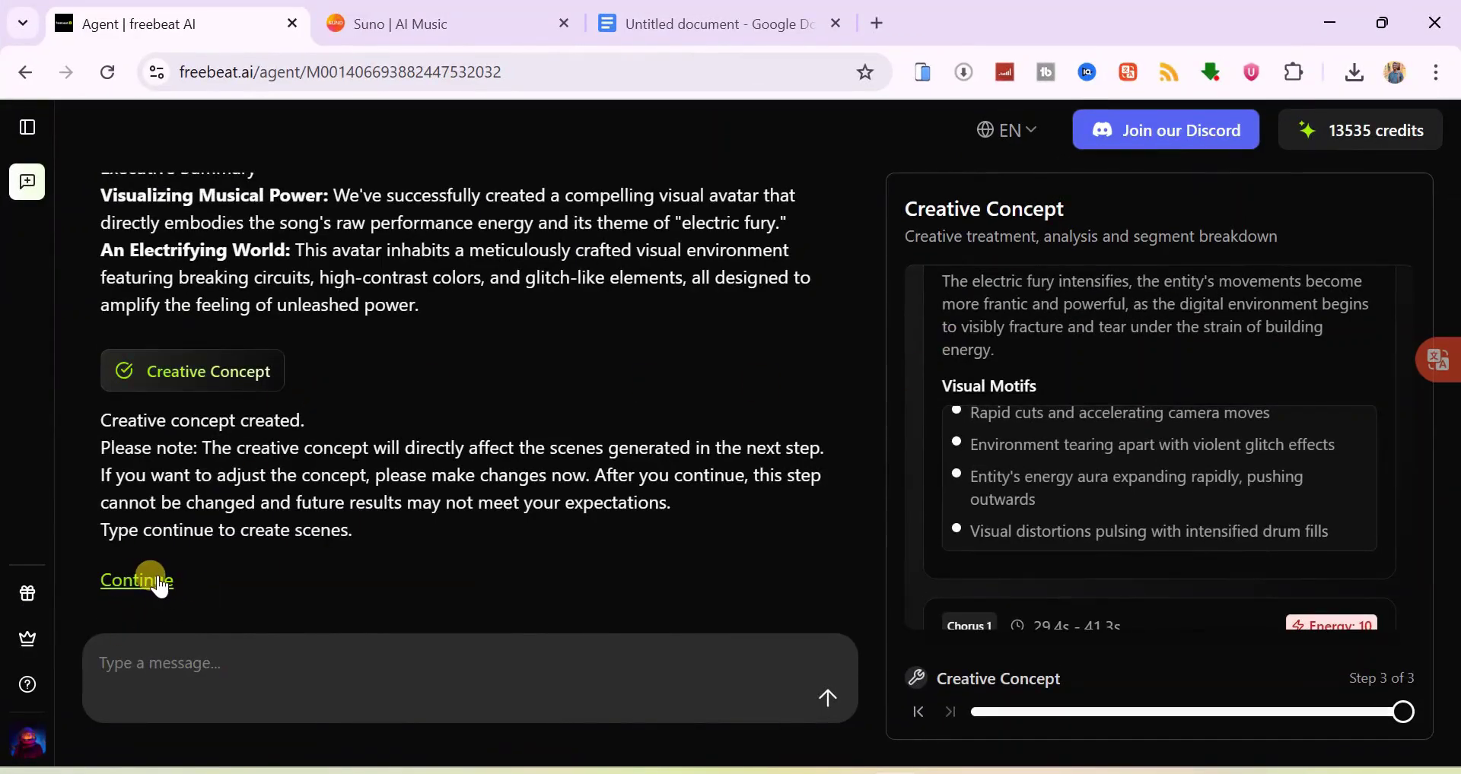
{"action": "left_click", "coordinate": [152, 582]}
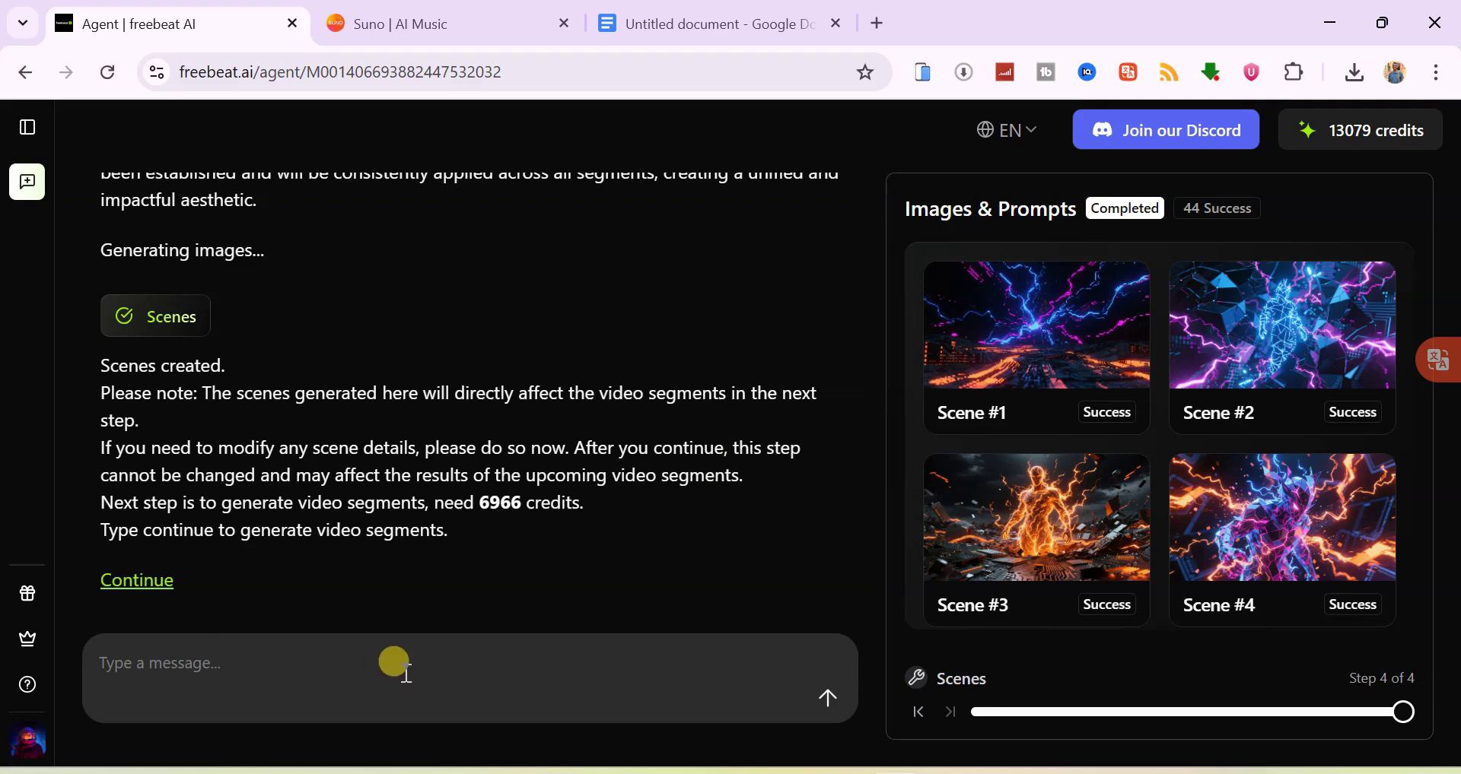
{"action": "left_click", "coordinate": [151, 585]}
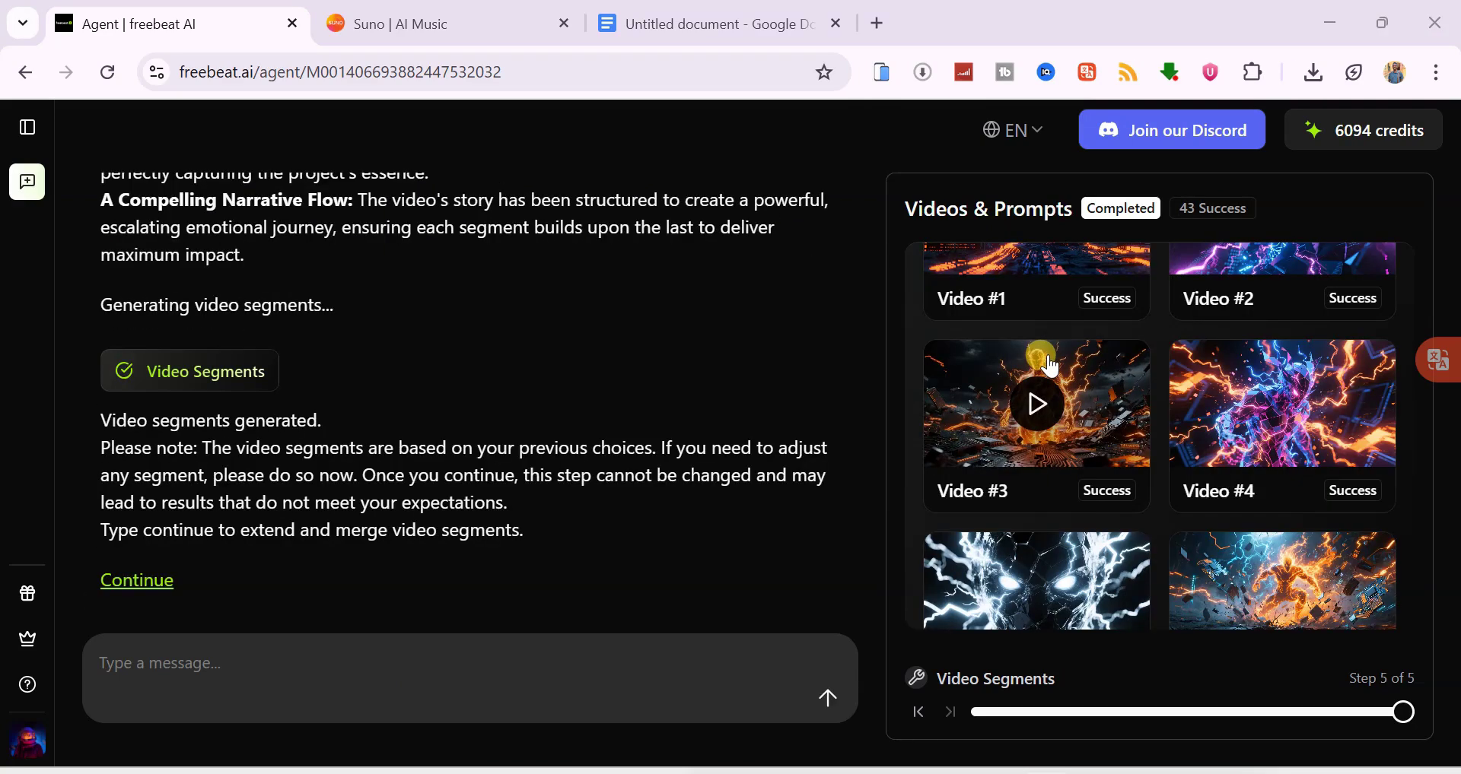
Step: Scroll up while the 43 video segments merge into the final 1:05 music video
{"action": "scroll", "coordinate": [1115, 320], "scroll_direction": "up", "scroll_amount": 2}
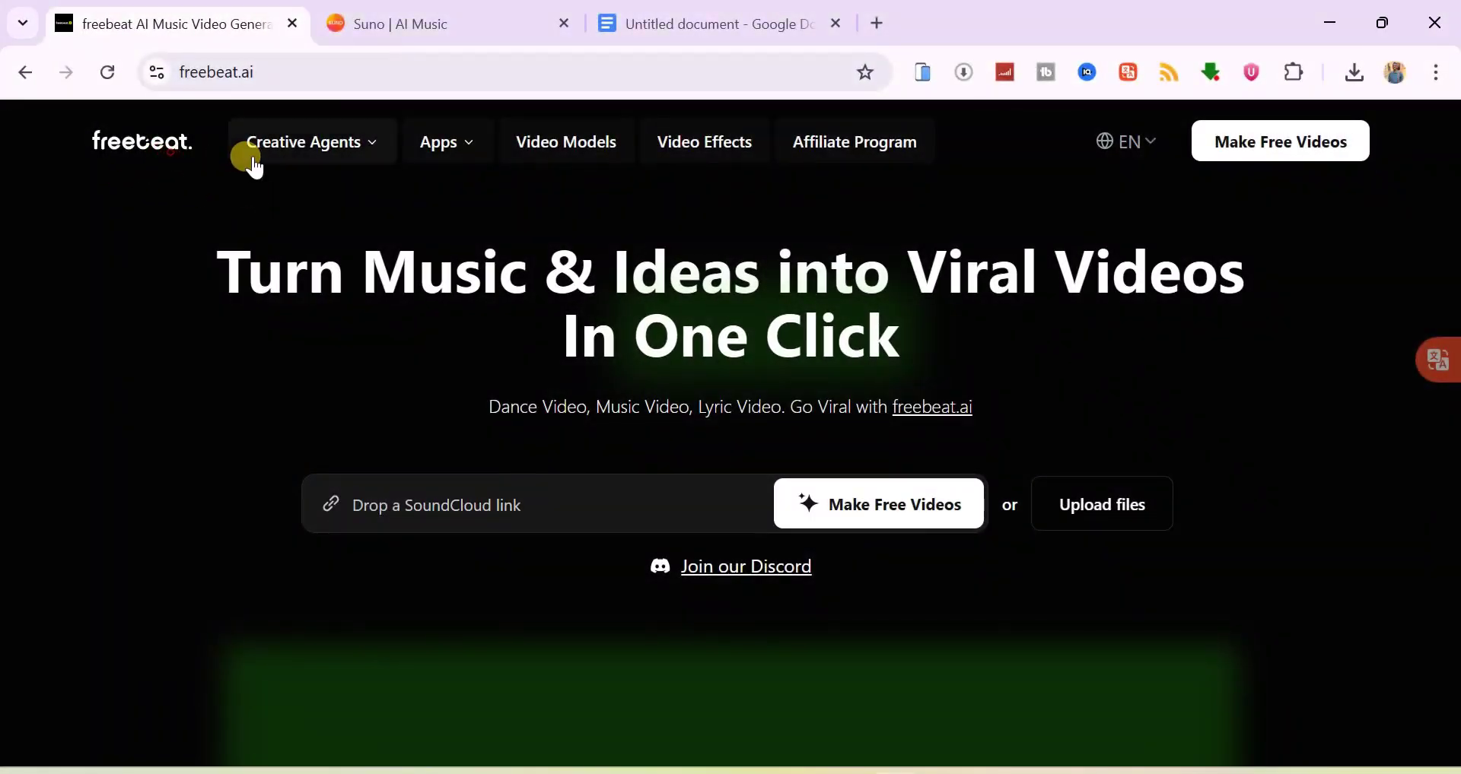
Step: Show the Apps menu listing freebeat's music, video and image tools
{"action": "left_click", "coordinate": [471, 145]}
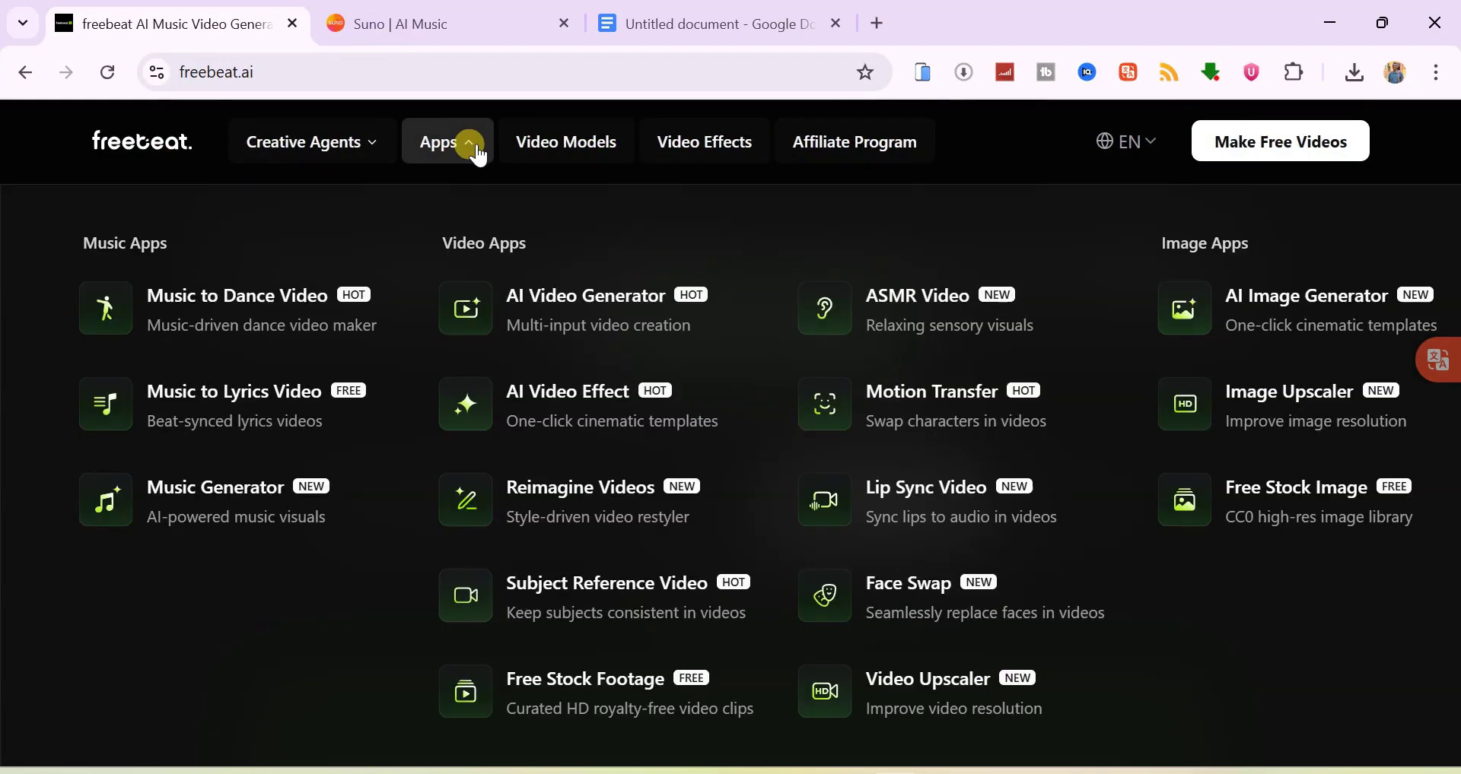